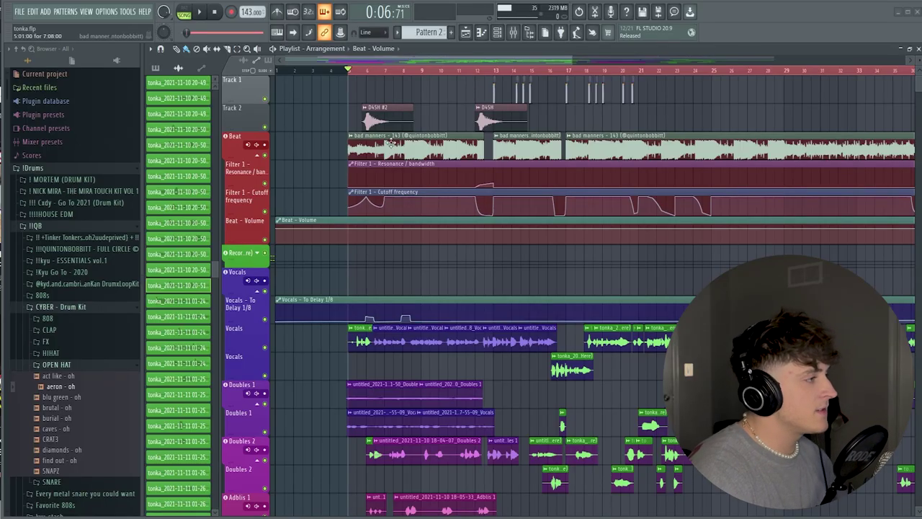
# - Place the song position at about bar 12 (0:18:46) and bring up the Mixer with F9
pyautogui.scroll(-3, 348, 70)
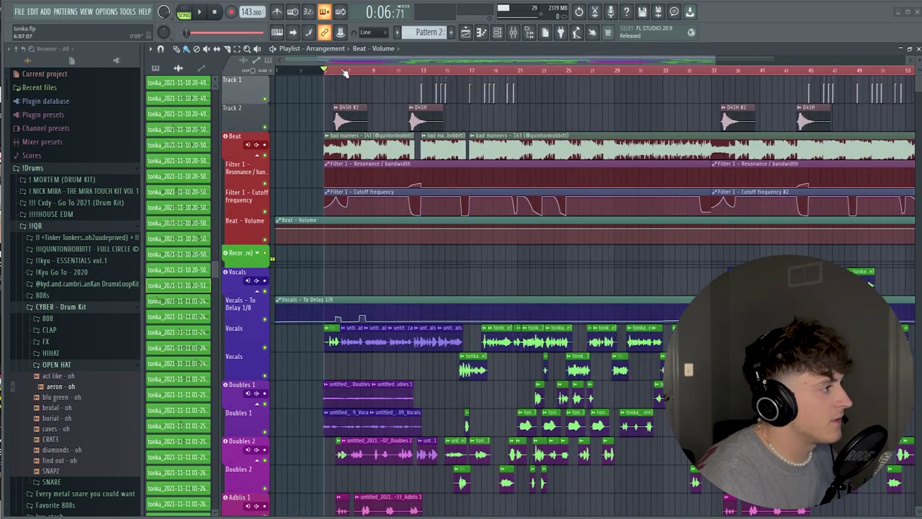
pyautogui.click(344, 72)
pyautogui.scroll(-2, 339, 69)
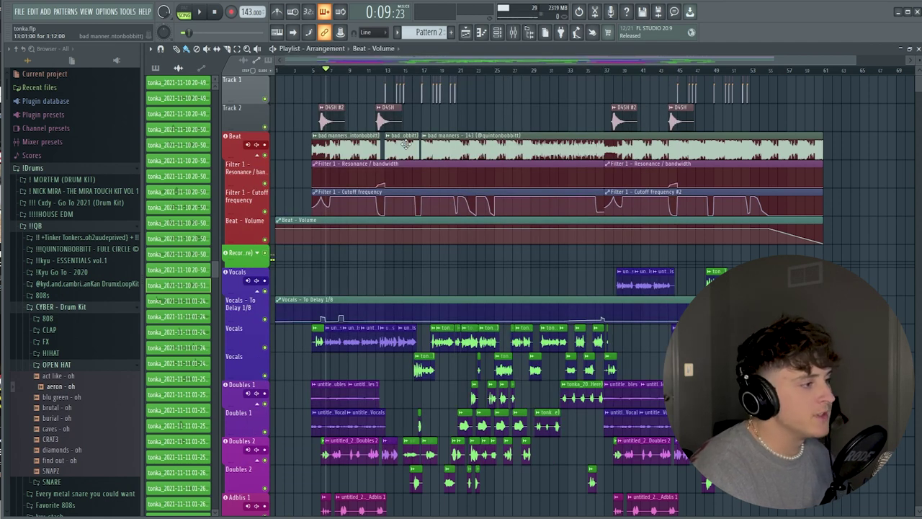
pyautogui.scroll(5, 391, 70)
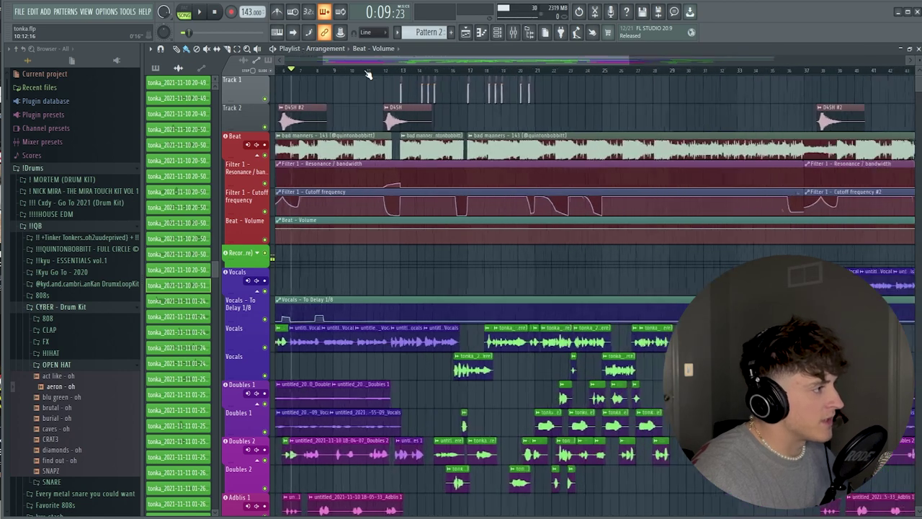
pyautogui.click(391, 70)
pyautogui.scroll(-1, 432, 202)
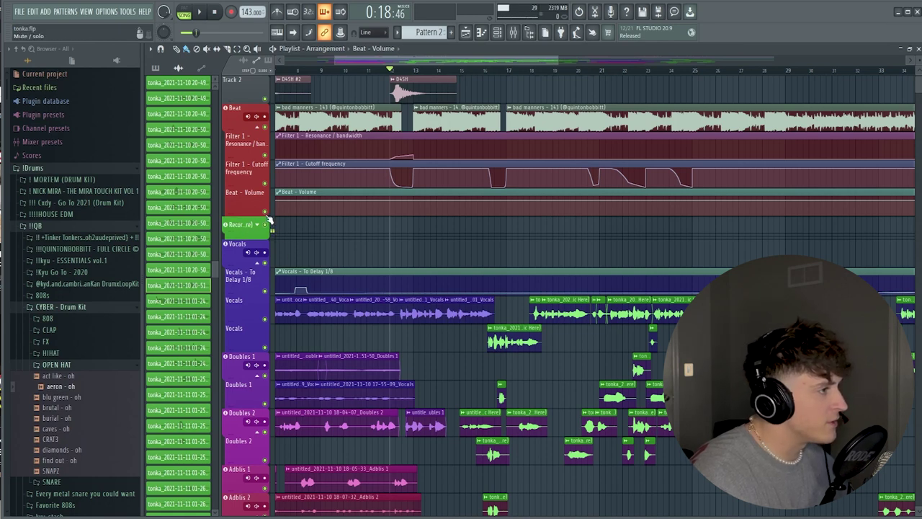
pyautogui.press('F9')
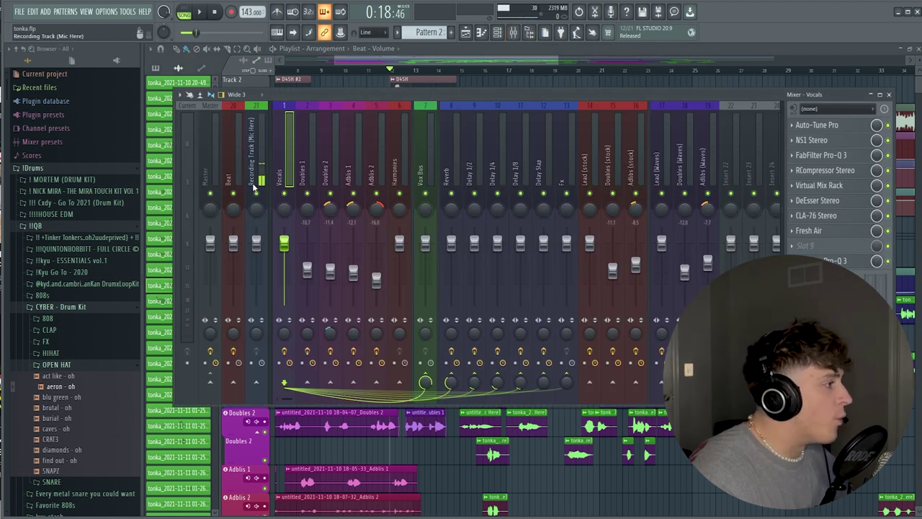
# - Inspect the Reverb, Delay 1/2 and Vox Bus inserts' effect slots, then close the Mixer
pyautogui.press('F9')
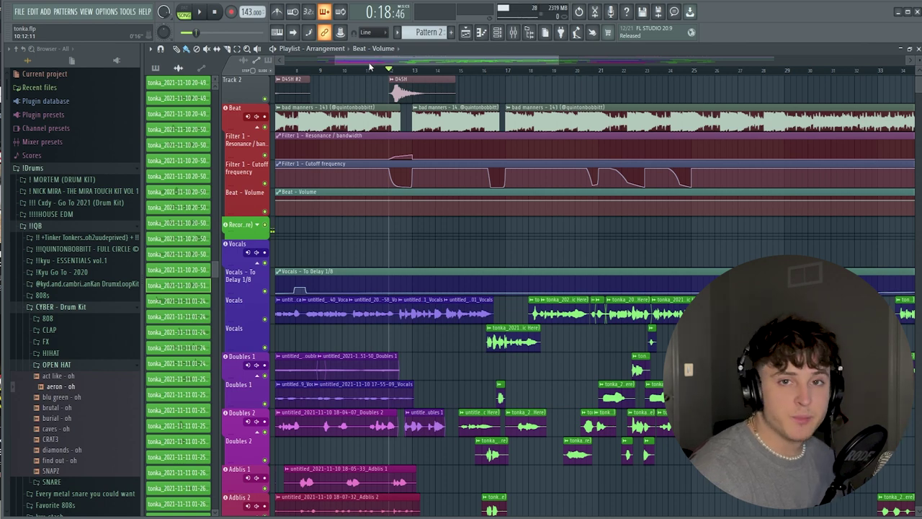
pyautogui.click(513, 32)
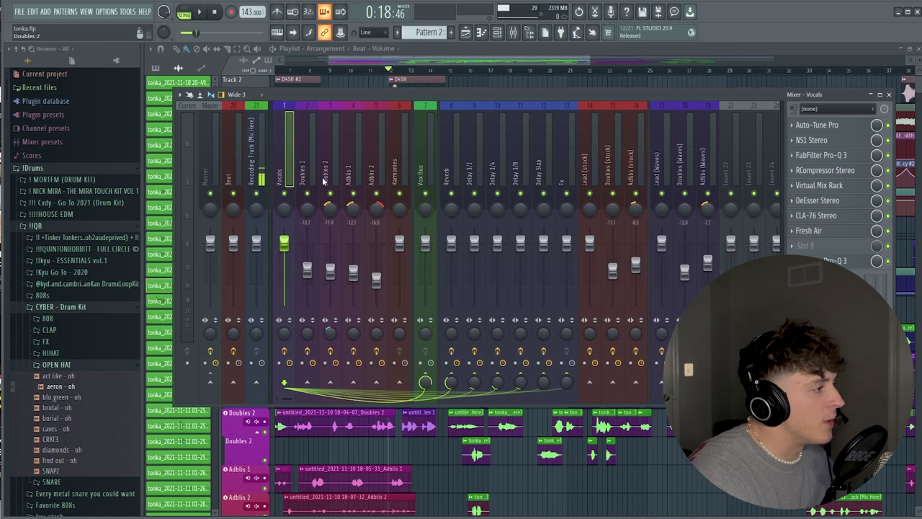
pyautogui.click(458, 180)
pyautogui.click(474, 176)
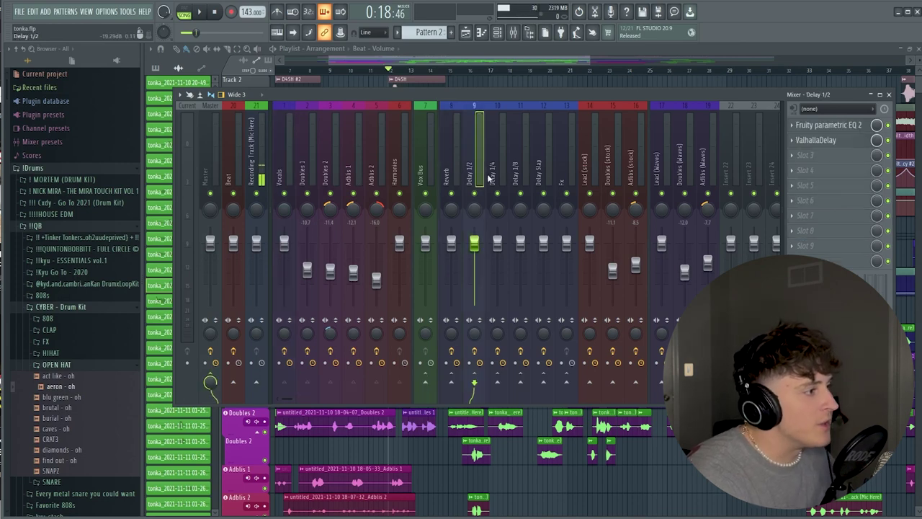
pyautogui.click(425, 173)
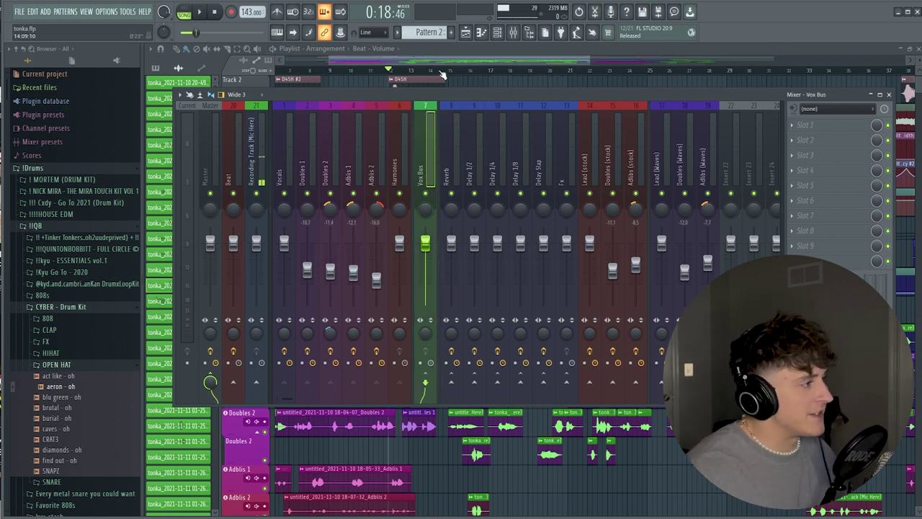
pyautogui.press('F9')
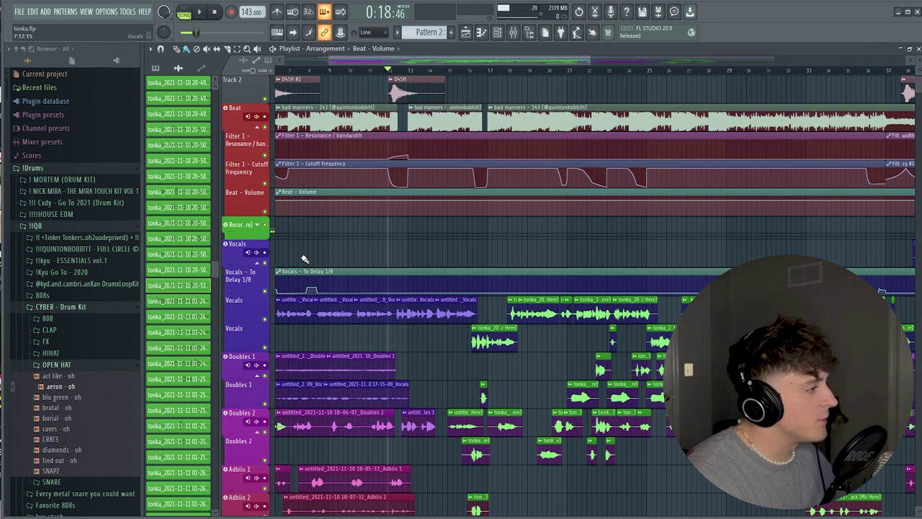
pyautogui.scroll(1, 428, 261)
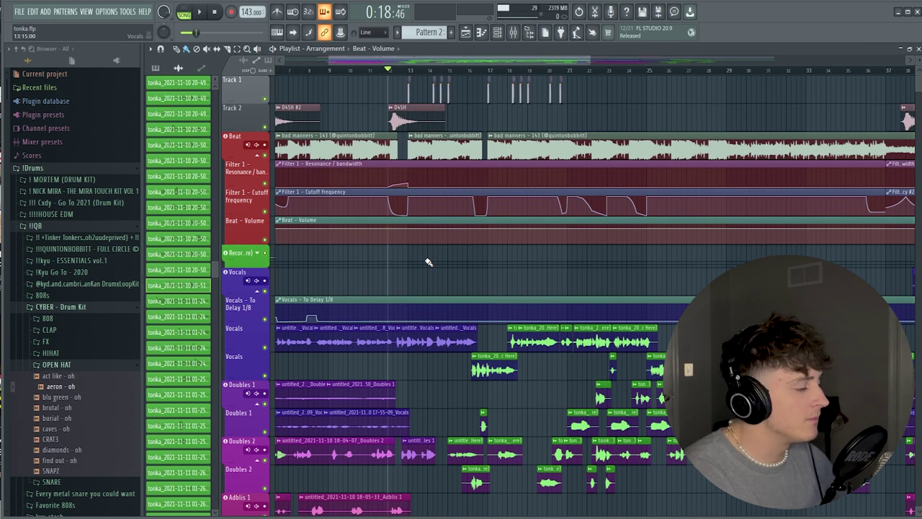
pyautogui.press('space')
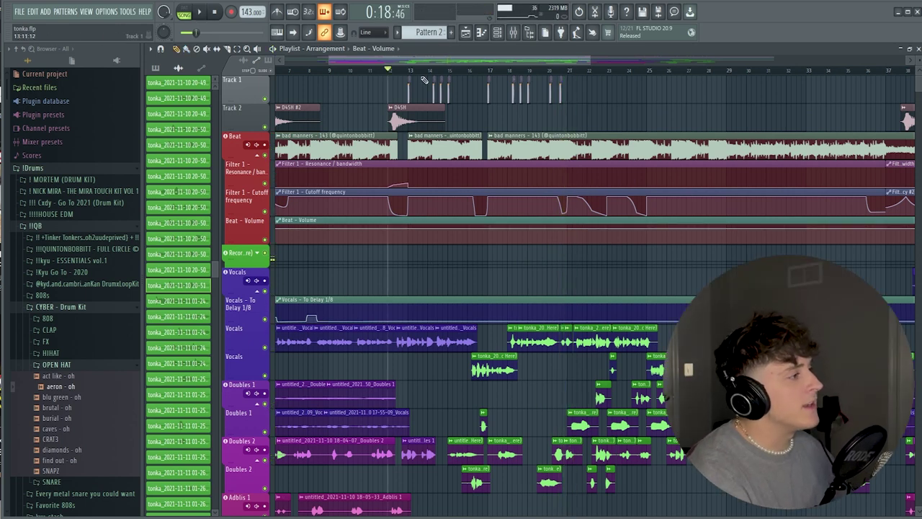
pyautogui.scroll(-1, 423, 78)
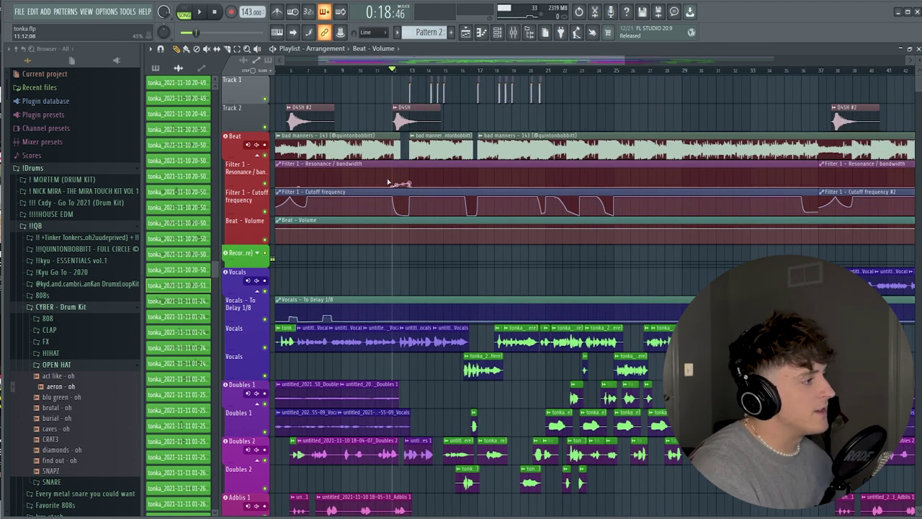
pyautogui.scroll(-1, 388, 182)
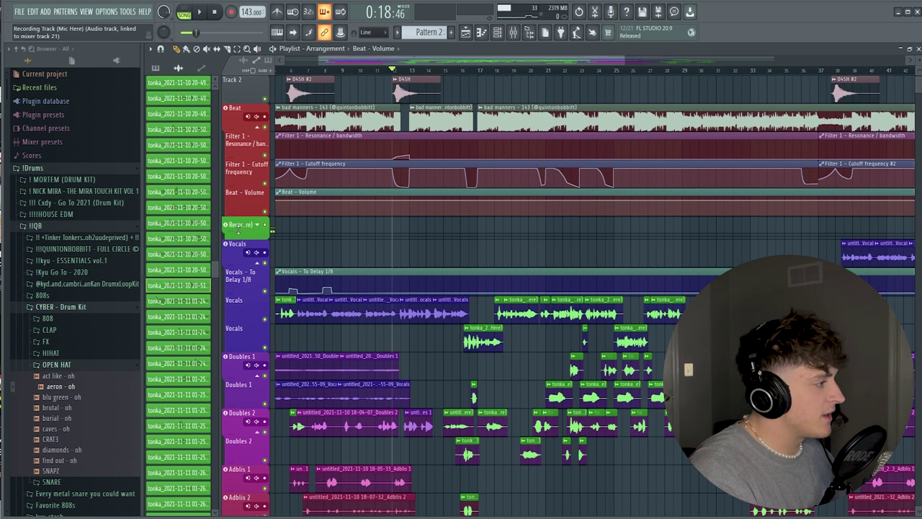
# - Enlarge the Recording Track lane, then select and deselect the Doubles 1 clips
pyautogui.moveTo(238, 229); pyautogui.dragTo(237, 242)
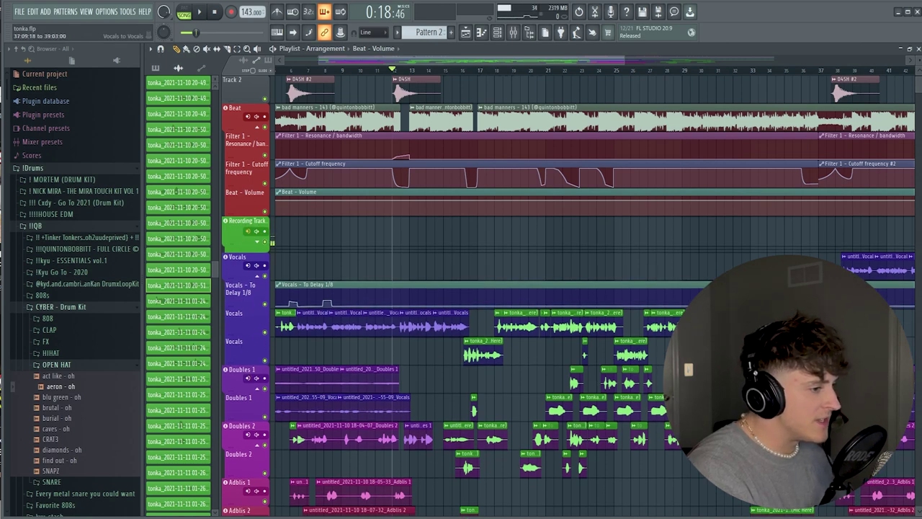
pyautogui.hscroll(-3, 504, 309)
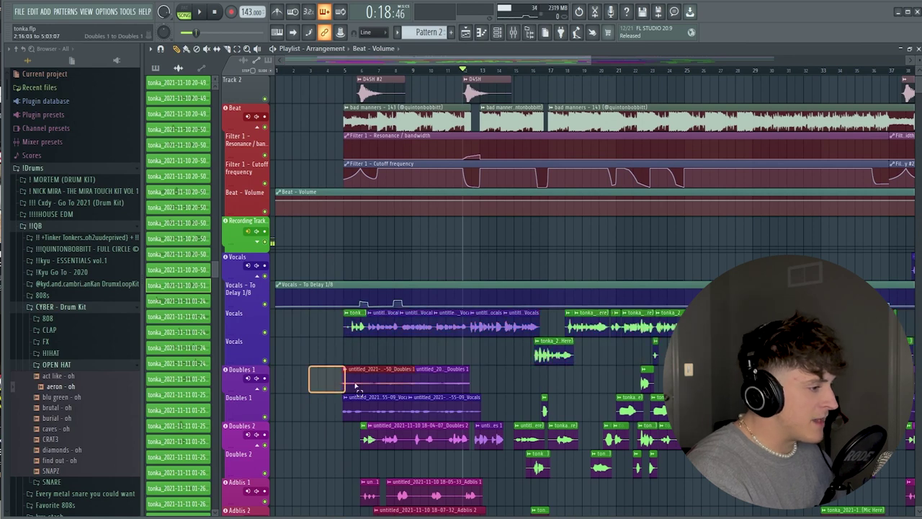
pyautogui.moveTo(355, 387); pyautogui.dragTo(669, 420)
pyautogui.moveTo(308, 420); pyautogui.dragTo(308, 493)
pyautogui.click(333, 407)
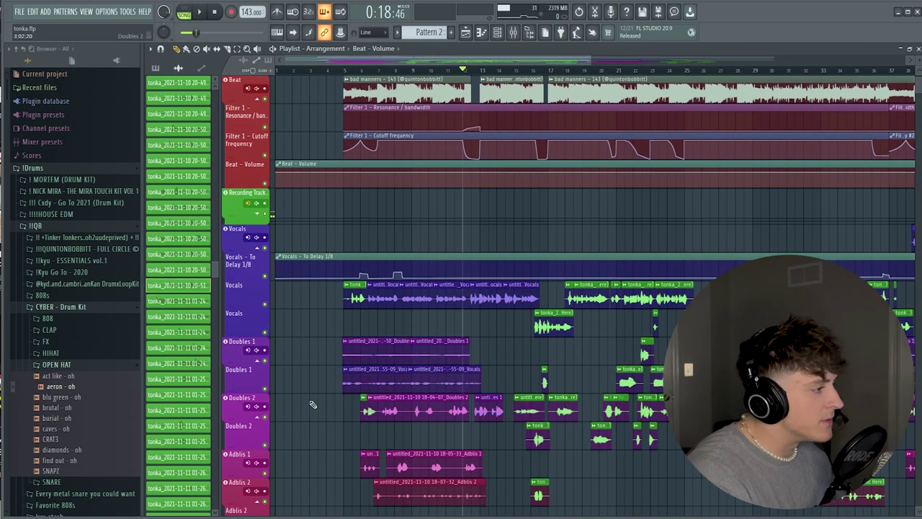
# - Return the song position to bar 5 and open the Mixer on the Vocals insert
pyautogui.scroll(1, 333, 407)
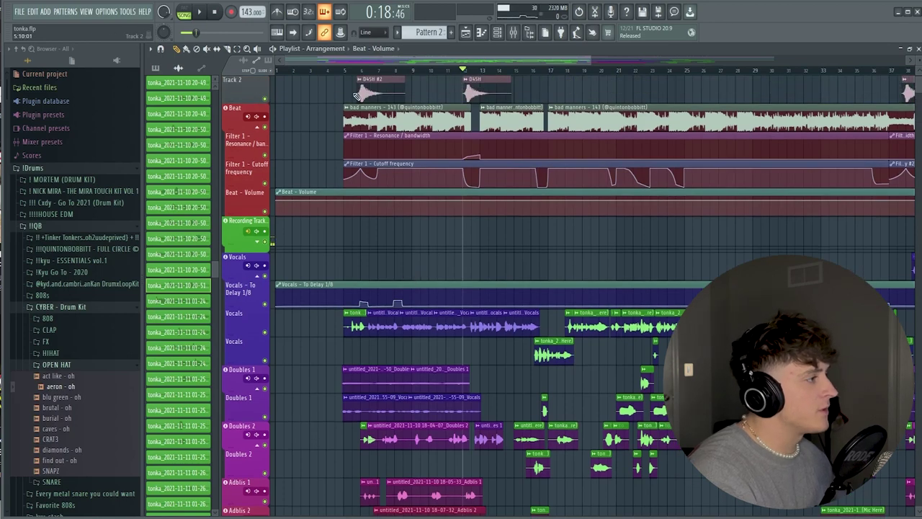
pyautogui.click(345, 74)
pyautogui.scroll(1, 346, 79)
pyautogui.press('F9')
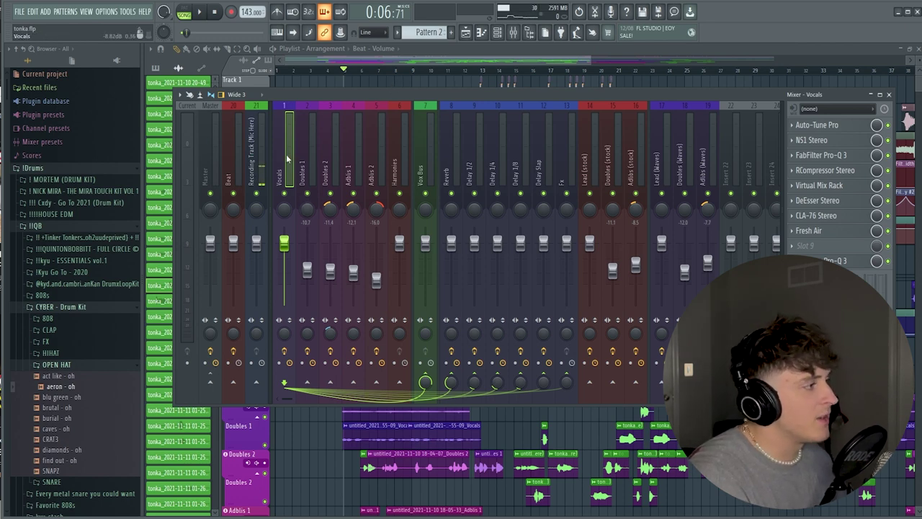
# - Set the Vocals mixer insert's input to Input 1 and toggle its record arm
pyautogui.click(822, 109)
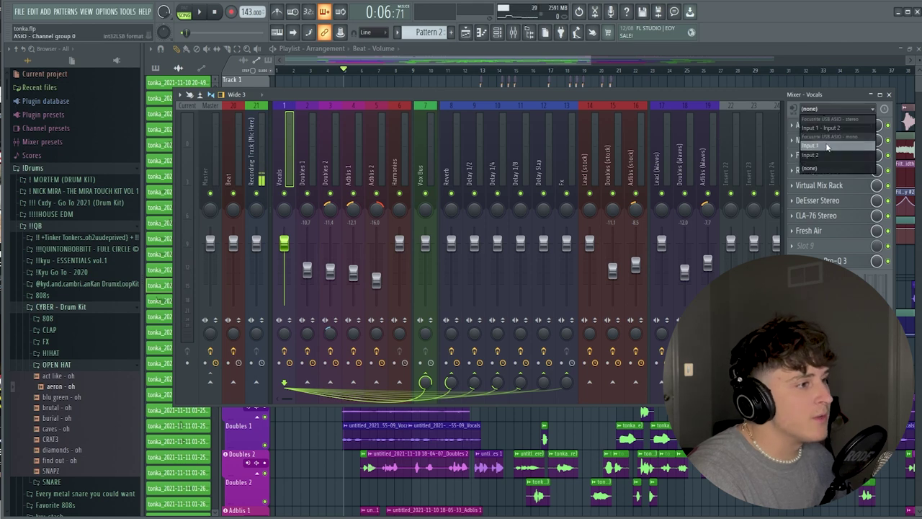
pyautogui.click(826, 147)
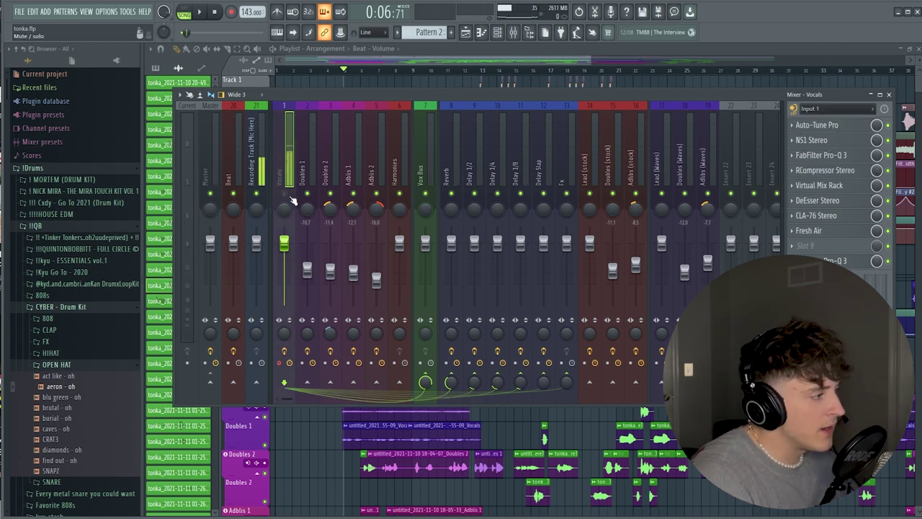
pyautogui.click(284, 351)
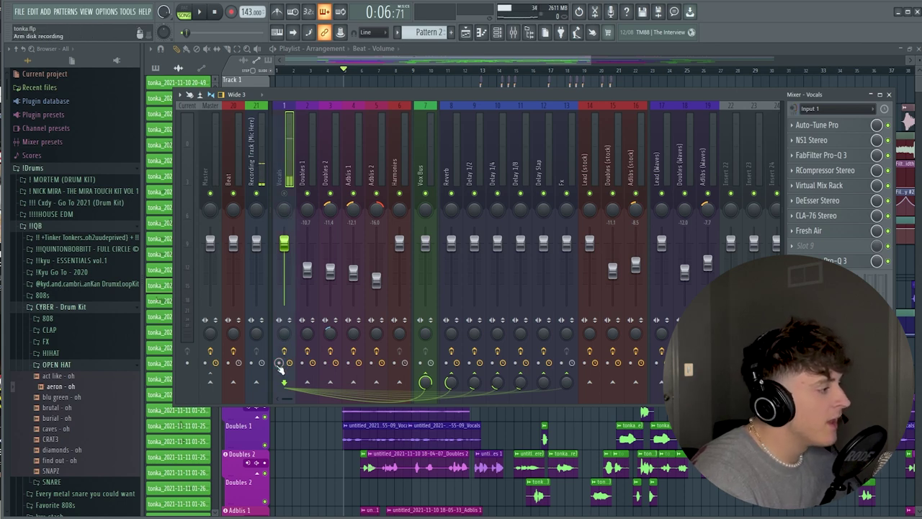
pyautogui.click(280, 363)
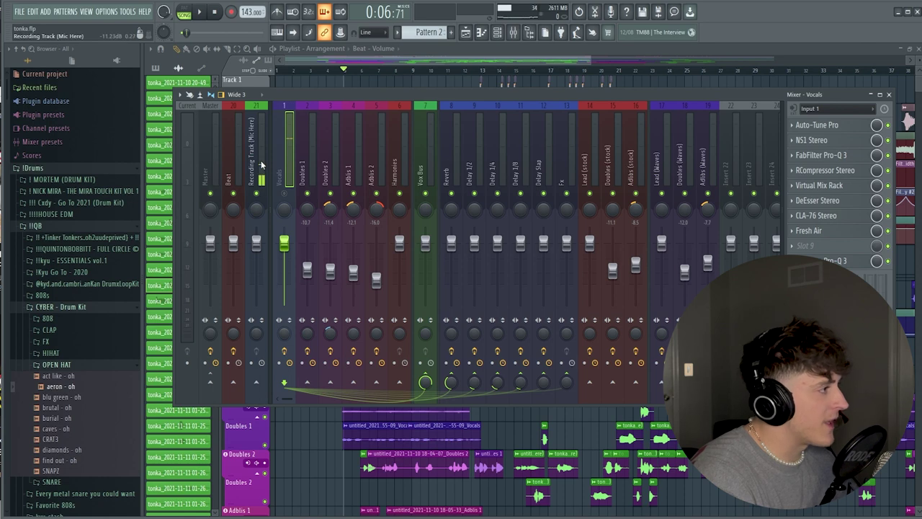
pyautogui.click(261, 167)
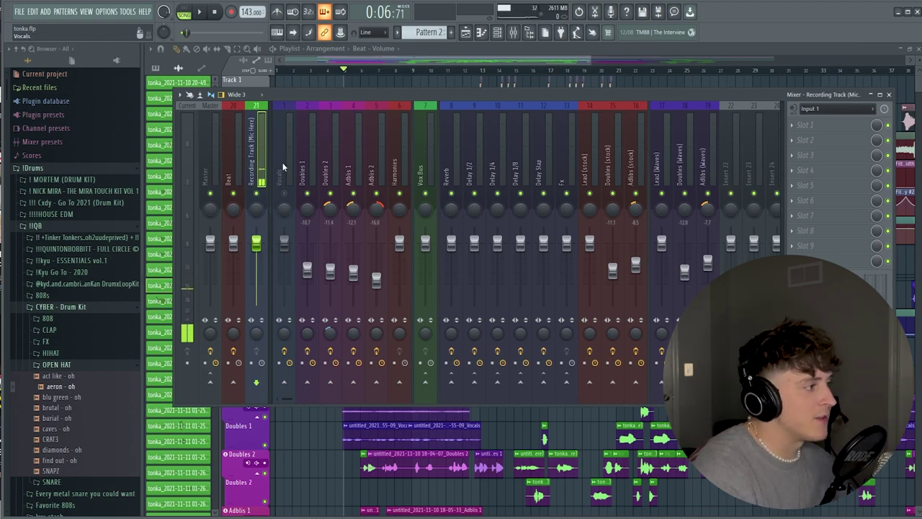
pyautogui.click(286, 165)
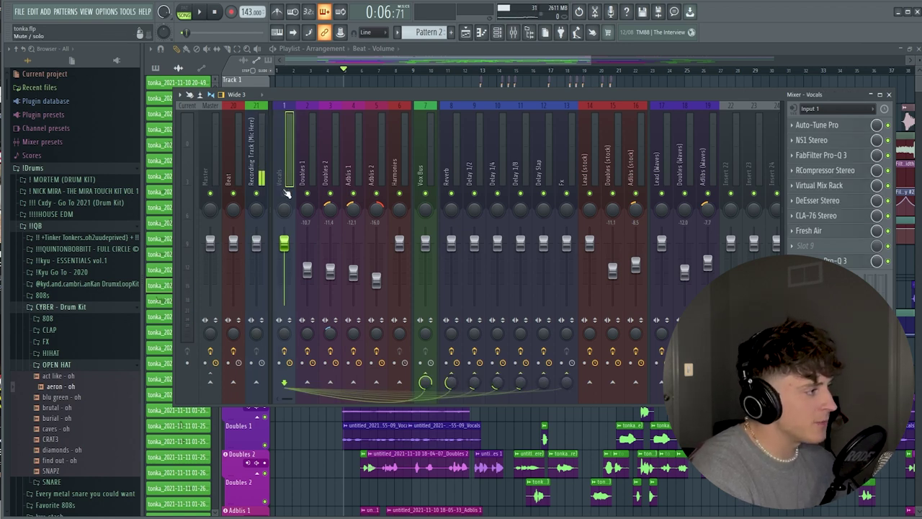
# - Switch between the Mixer and the Playlist, ending with the full arrangement in view
pyautogui.click(370, 61)
pyautogui.scroll(-1, 272, 238)
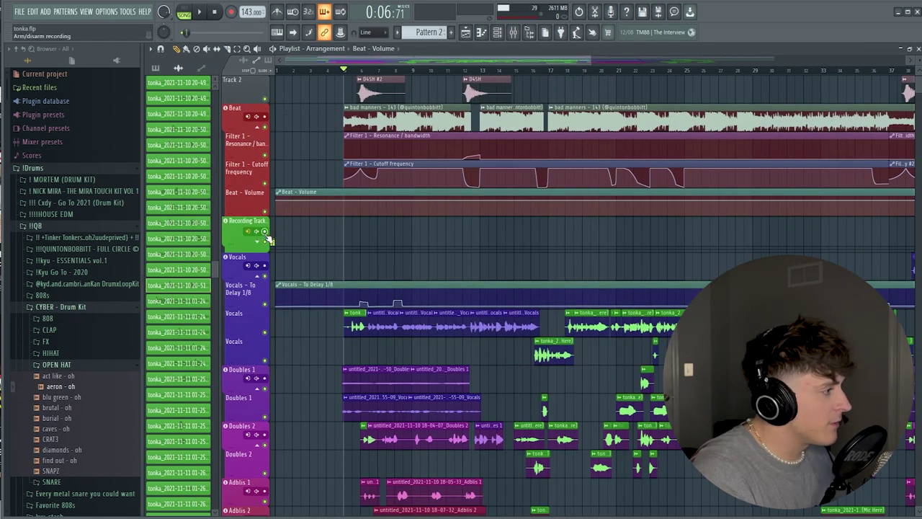
pyautogui.press('F9')
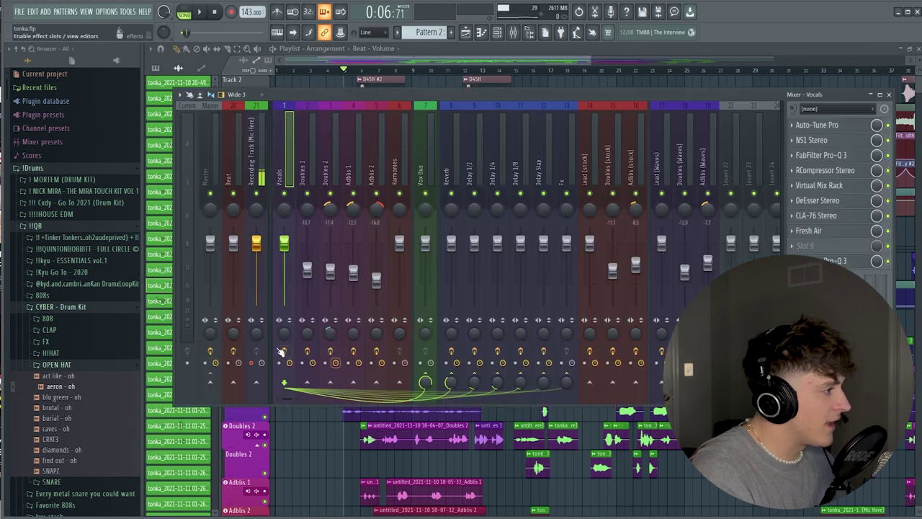
pyautogui.click(480, 54)
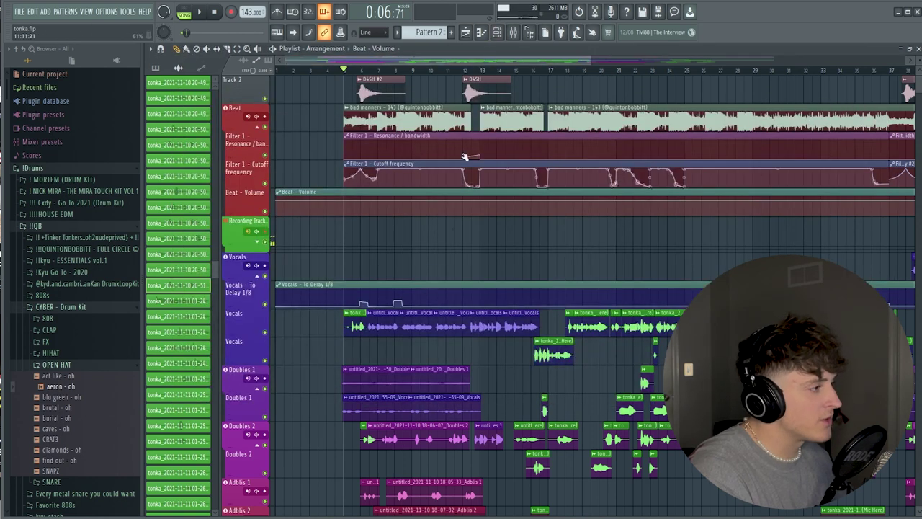
pyautogui.press('F9')
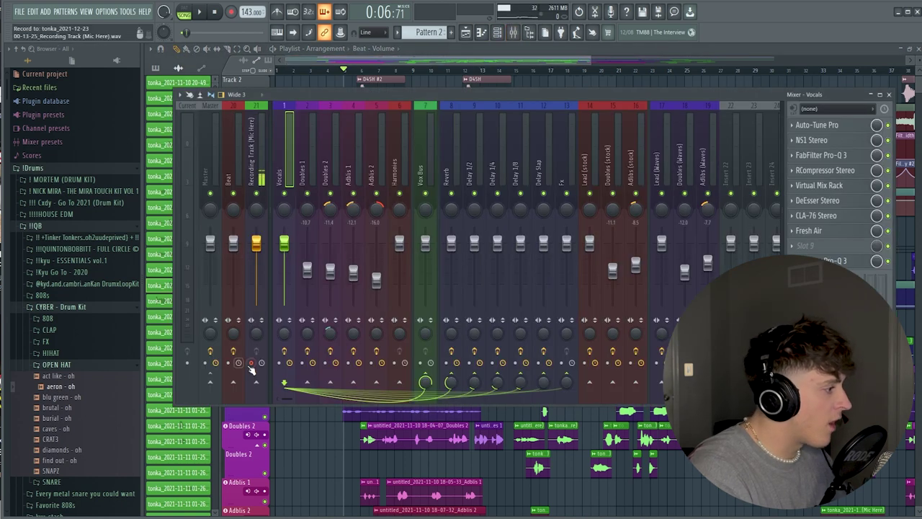
pyautogui.click(373, 63)
pyautogui.press('F9')
pyautogui.click(371, 75)
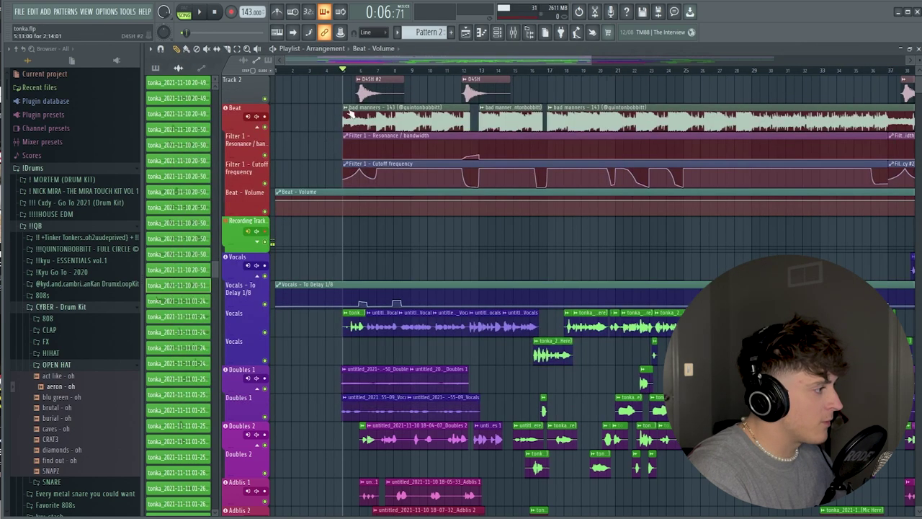
# - Give the Vocals track Input 1, arm it, and set External input only, monitoring when armed
pyautogui.click(248, 266)
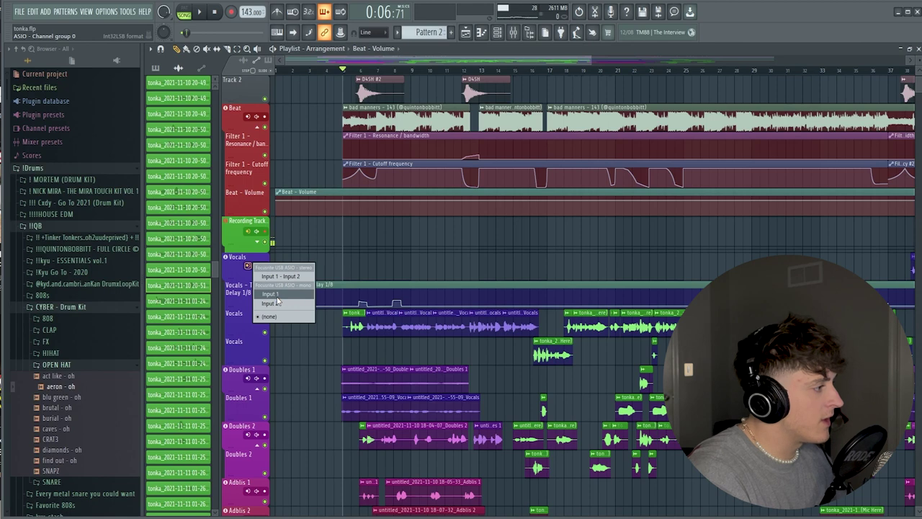
pyautogui.click(276, 297)
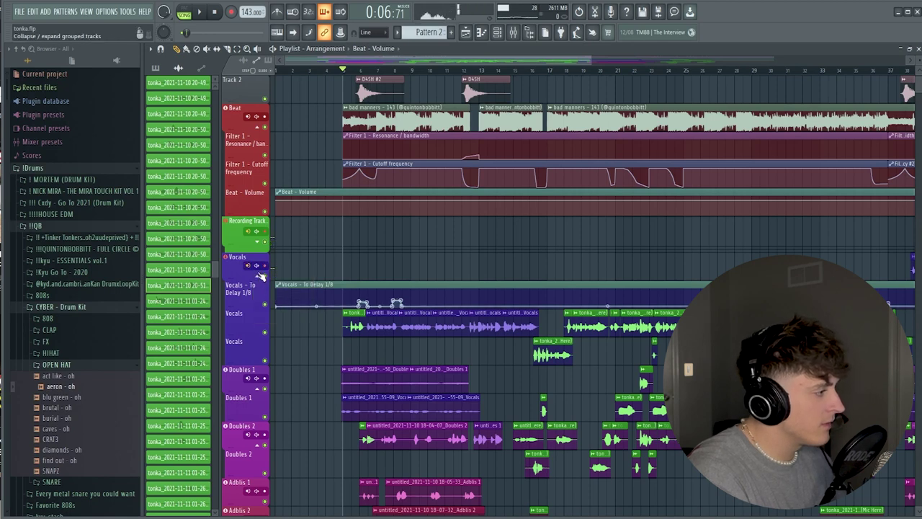
pyautogui.click(265, 265)
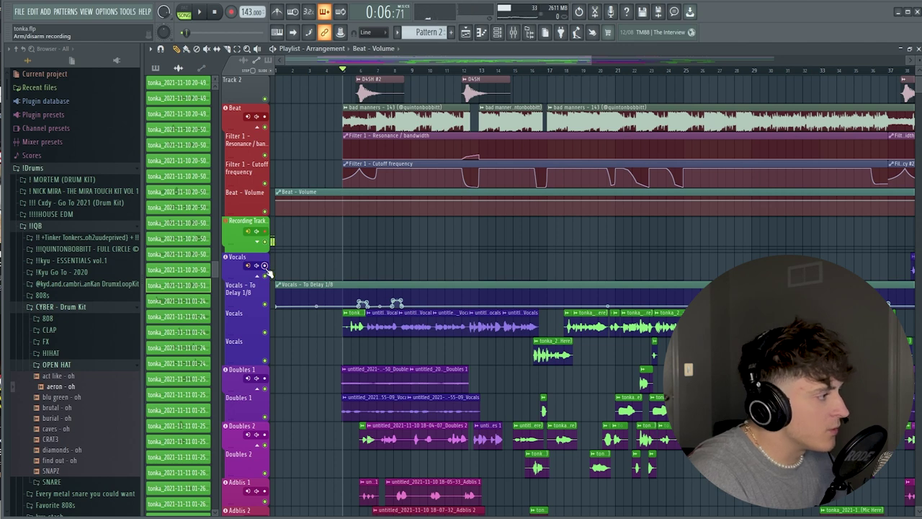
pyautogui.rightClick(265, 266)
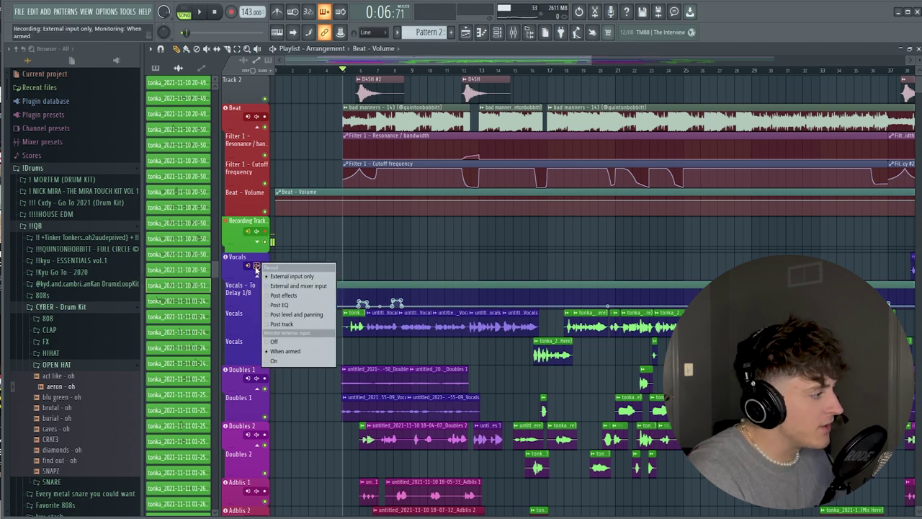
pyautogui.click(284, 362)
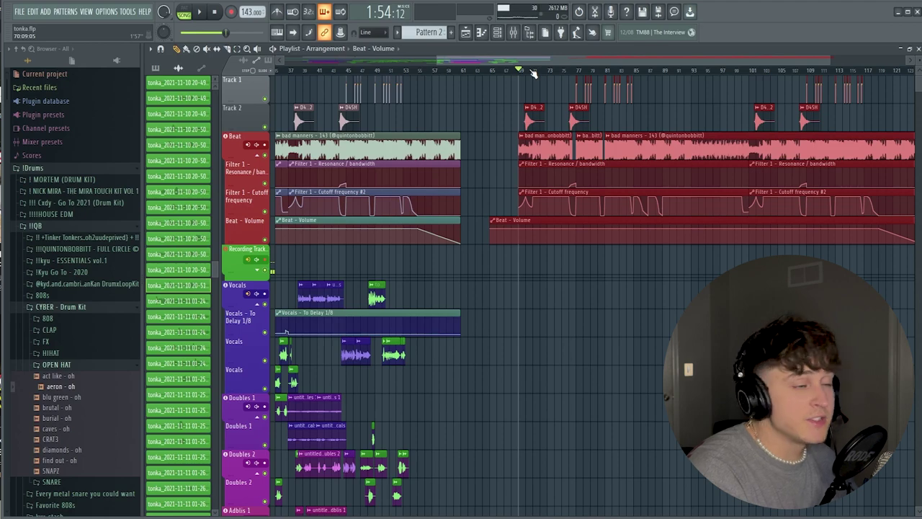
# - Deselect the clips after the playhead and set the Recording Track's input to Input 1
pyautogui.scroll(3, 533, 75)
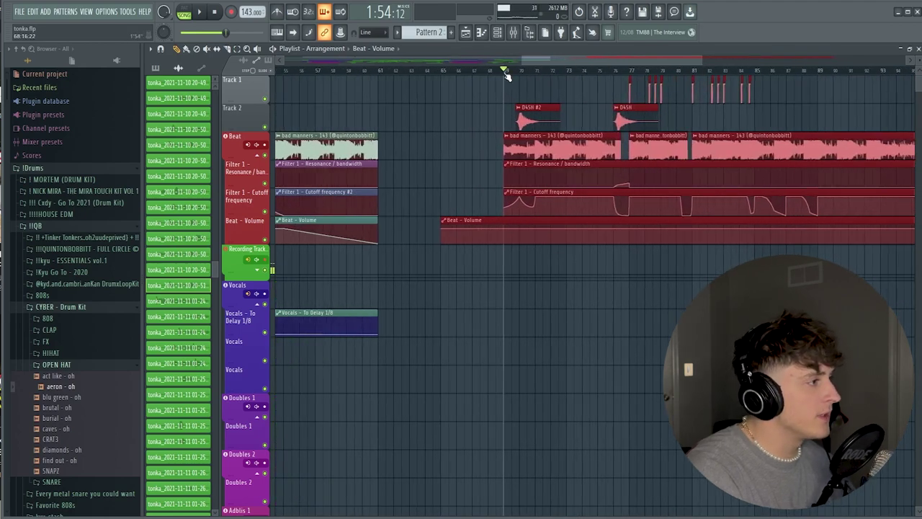
pyautogui.click(506, 76)
pyautogui.scroll(2, 504, 72)
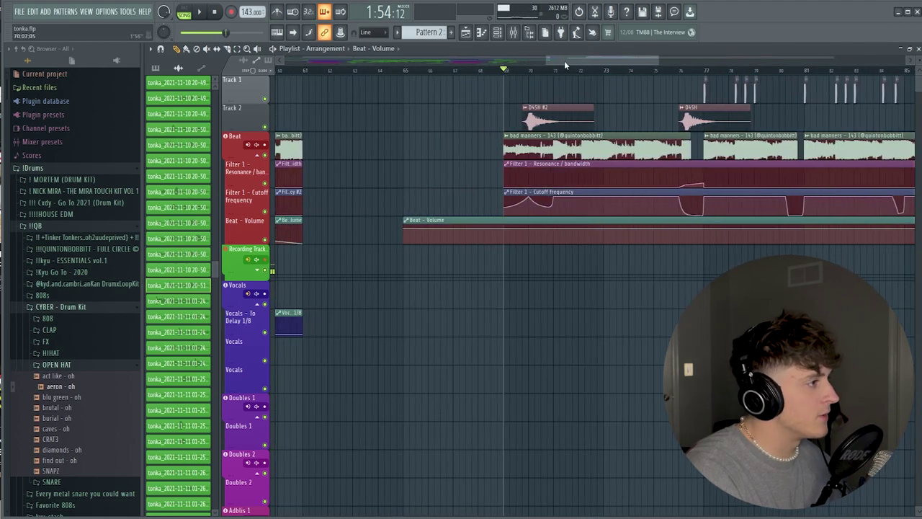
pyautogui.scroll(-3, 569, 63)
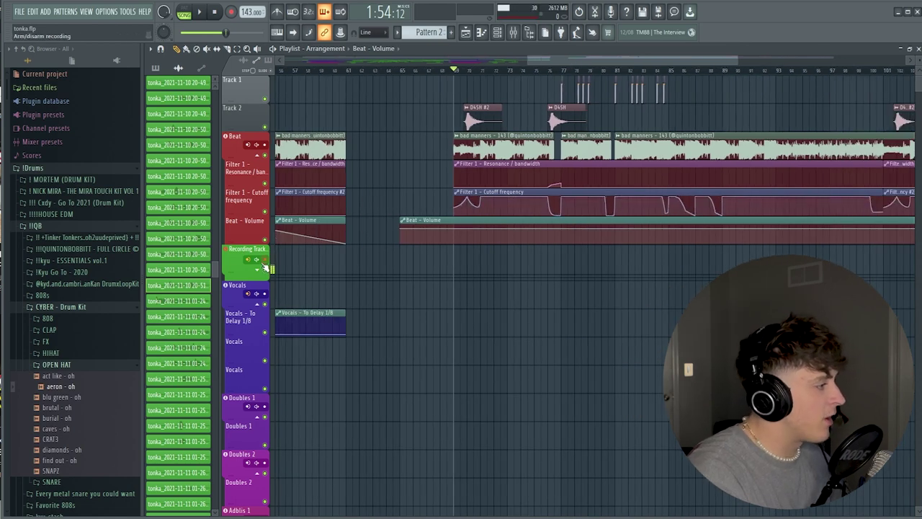
pyautogui.rightClick(253, 265)
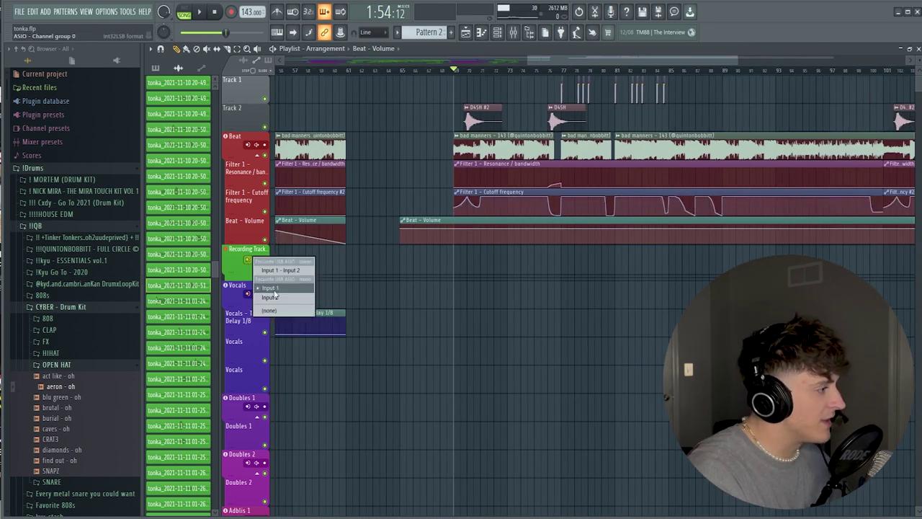
pyautogui.click(270, 288)
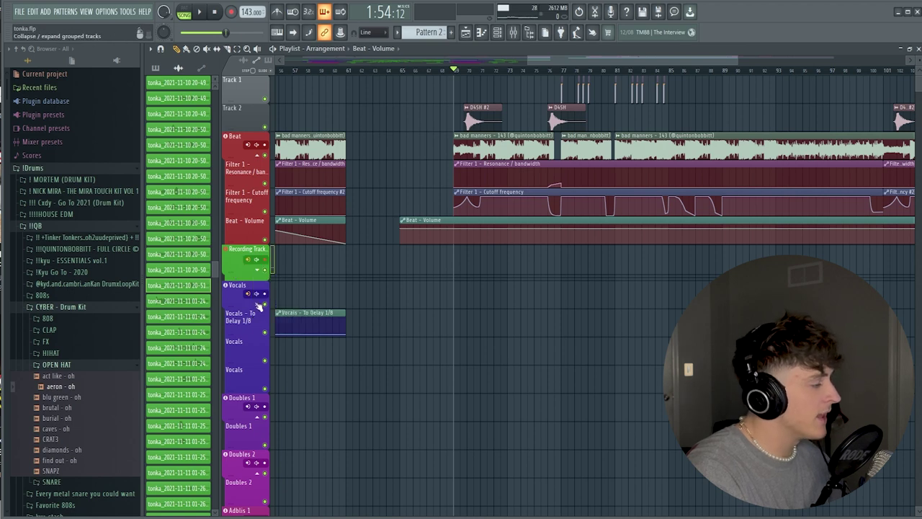
# - Switch the Vocals track's input monitoring to always on
pyautogui.scroll(-1, 342, 297)
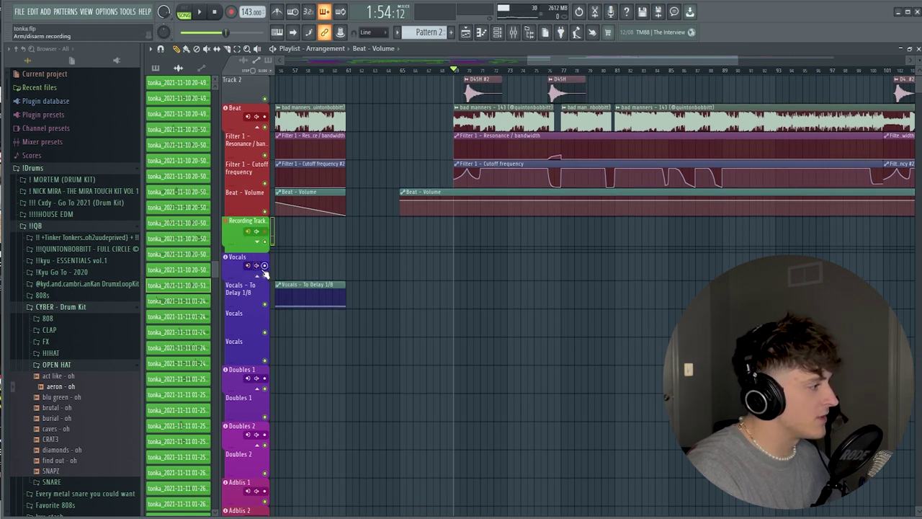
pyautogui.rightClick(261, 266)
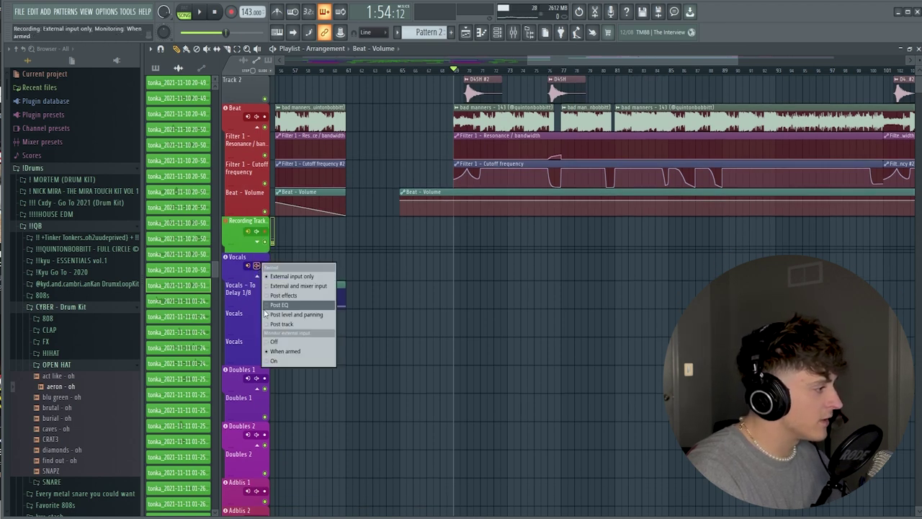
pyautogui.click(286, 361)
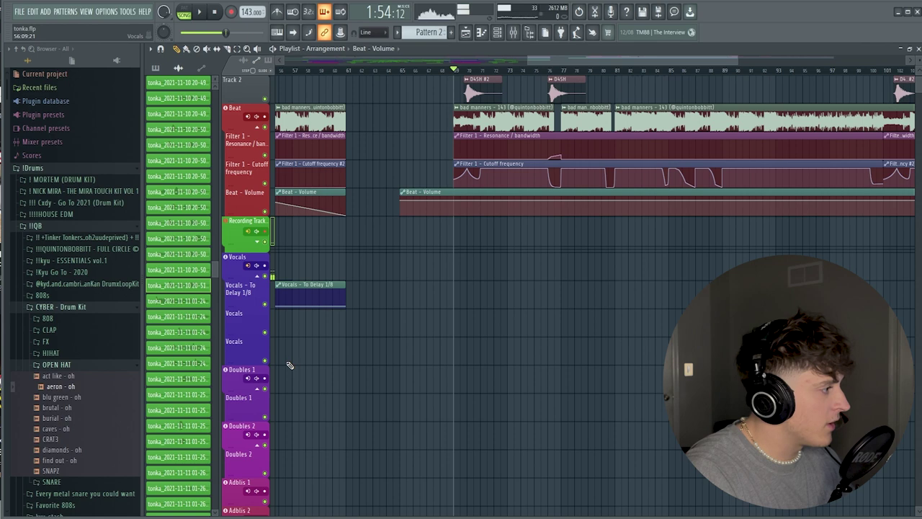
# - Record a new vocal take over the beat onto the Recording Track, spanning roughly bars 69–99
pyautogui.click(232, 11)
pyautogui.press('space')
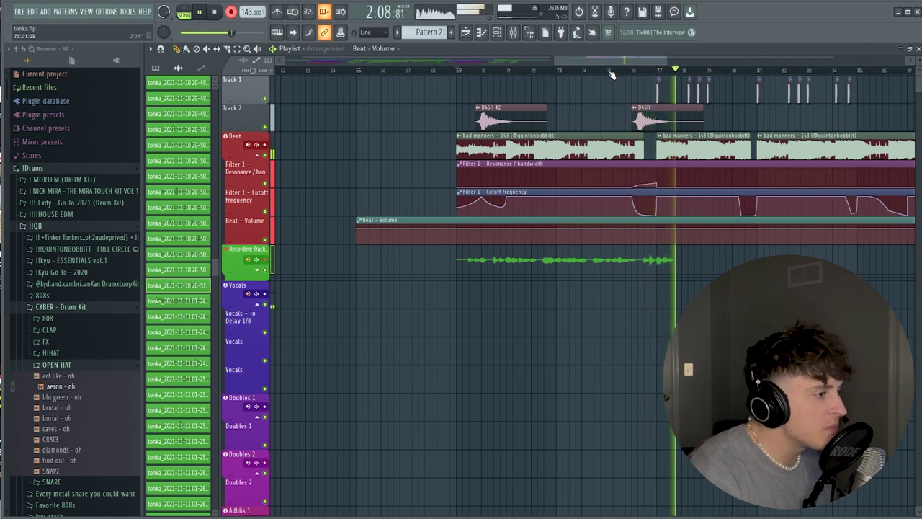
pyautogui.scroll(-1, 641, 76)
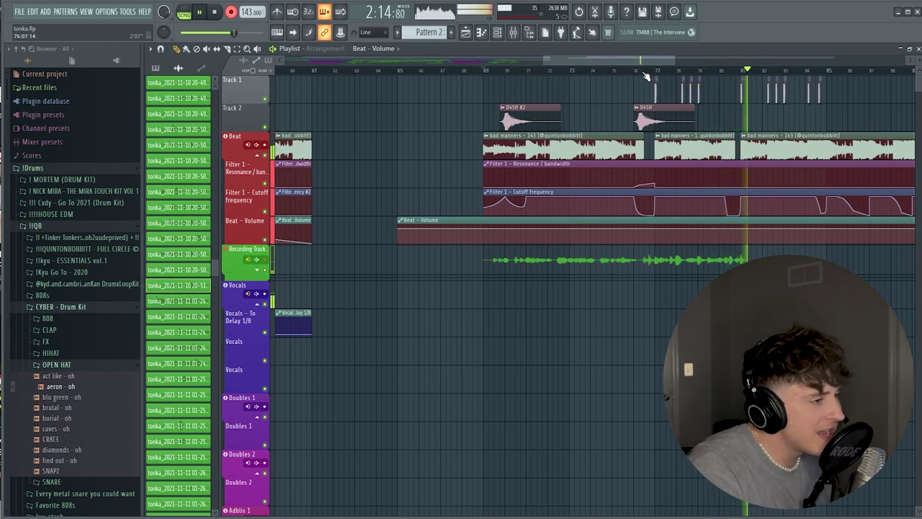
pyautogui.scroll(-1, 692, 75)
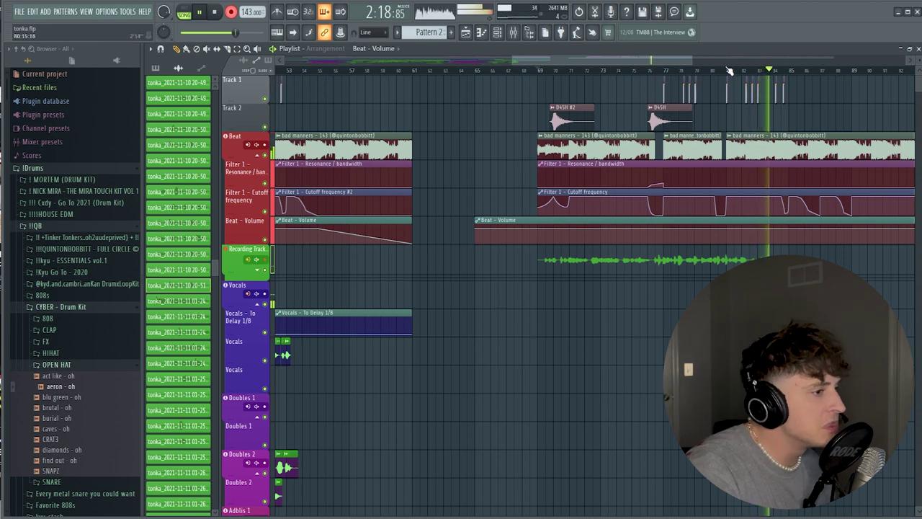
pyautogui.scroll(-1, 749, 72)
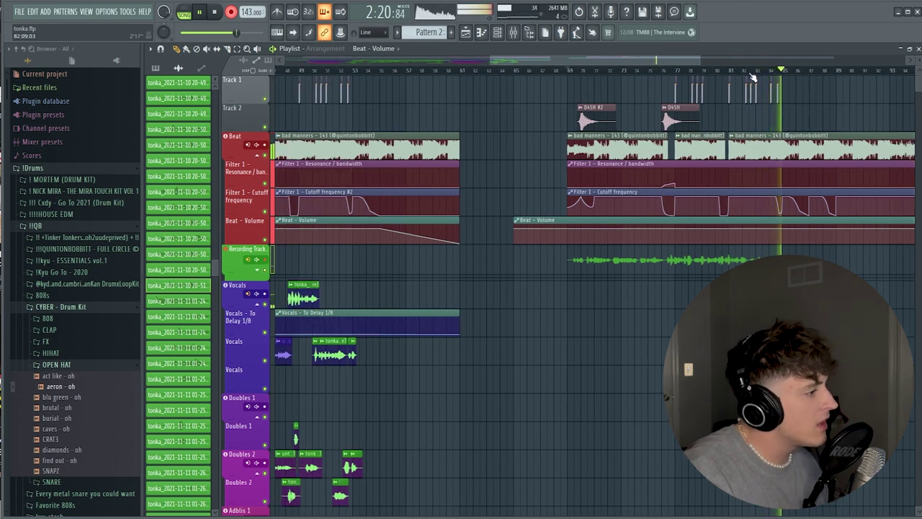
pyautogui.hscroll(2, 654, 64)
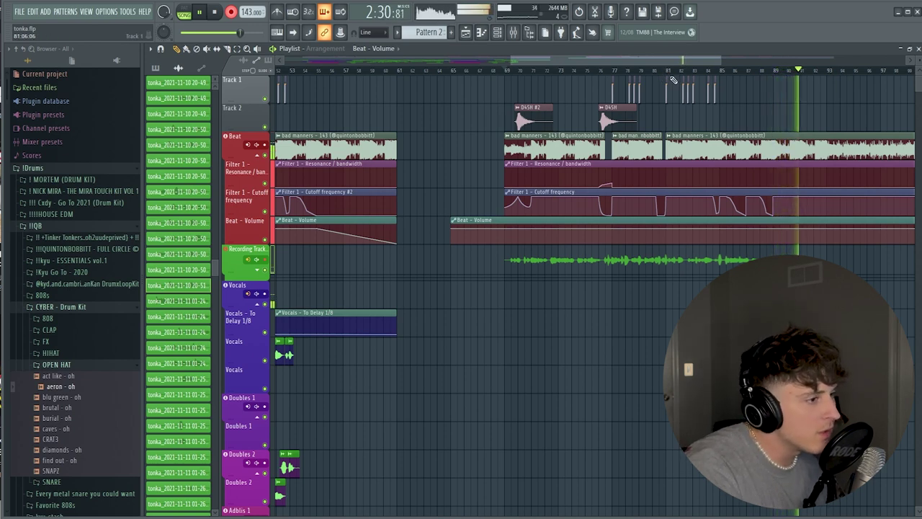
pyautogui.scroll(-1, 691, 75)
pyautogui.scroll(-2, 666, 59)
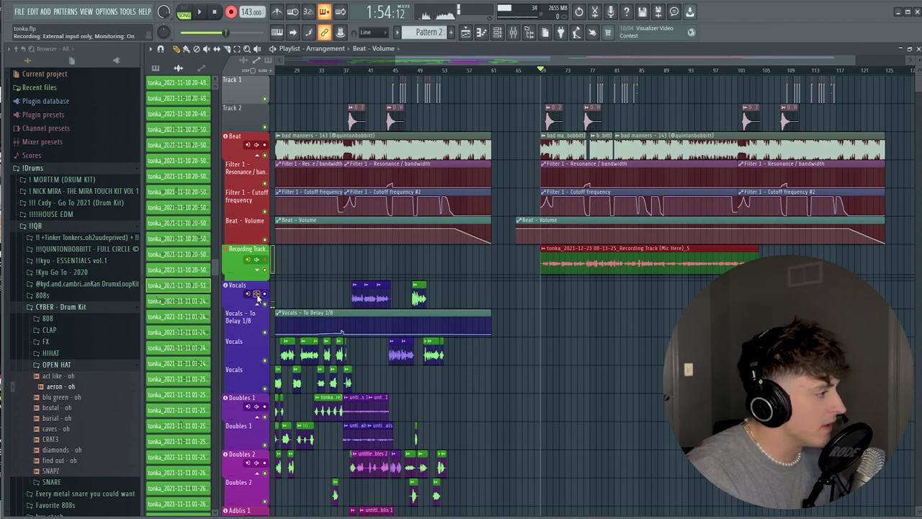
# - Adjust Vocals monitoring, drag the new take onto the Vocals lane, and check its clip settings
pyautogui.rightClick(257, 296)
pyautogui.click(303, 383)
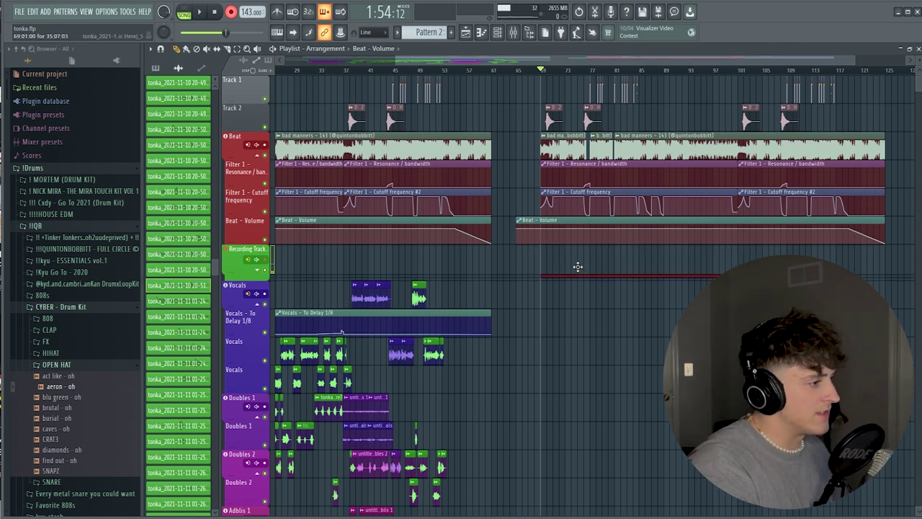
pyautogui.moveTo(577, 266); pyautogui.dragTo(624, 300)
pyautogui.doubleClick(624, 299)
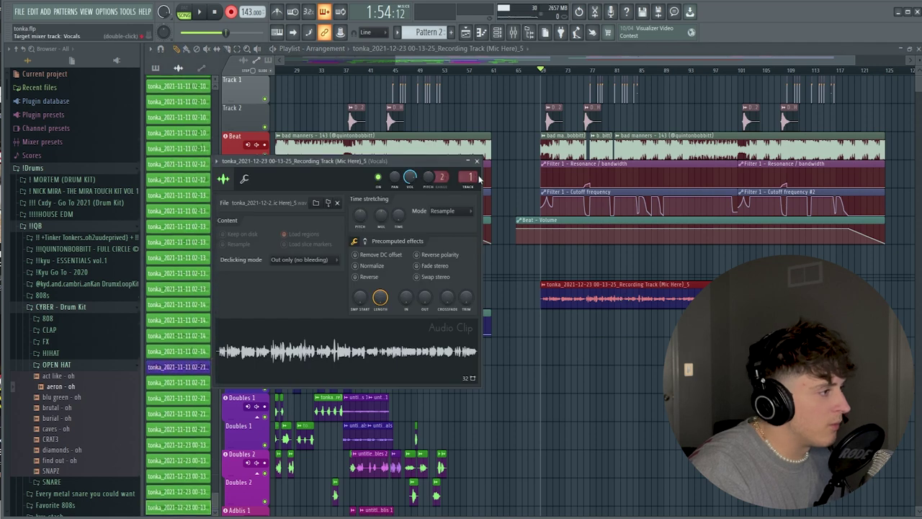
pyautogui.click(476, 161)
pyautogui.click(518, 33)
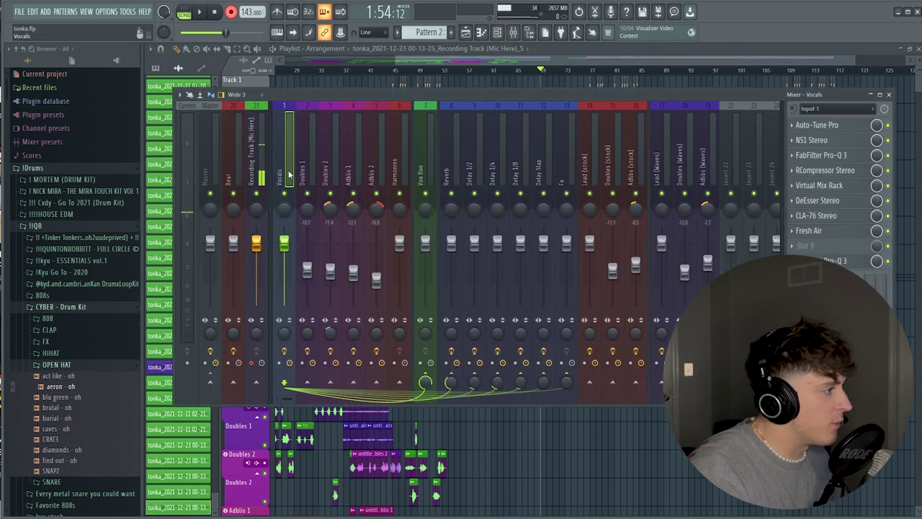
pyautogui.click(411, 63)
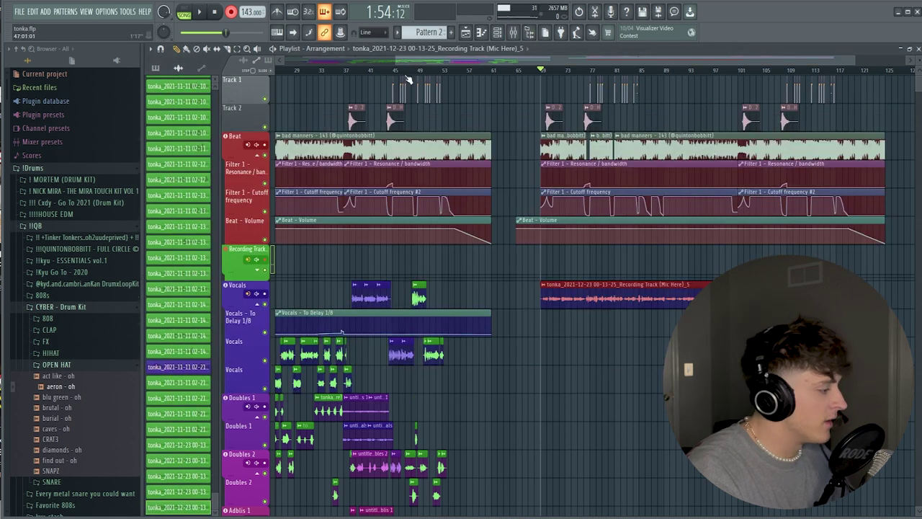
pyautogui.press('space')
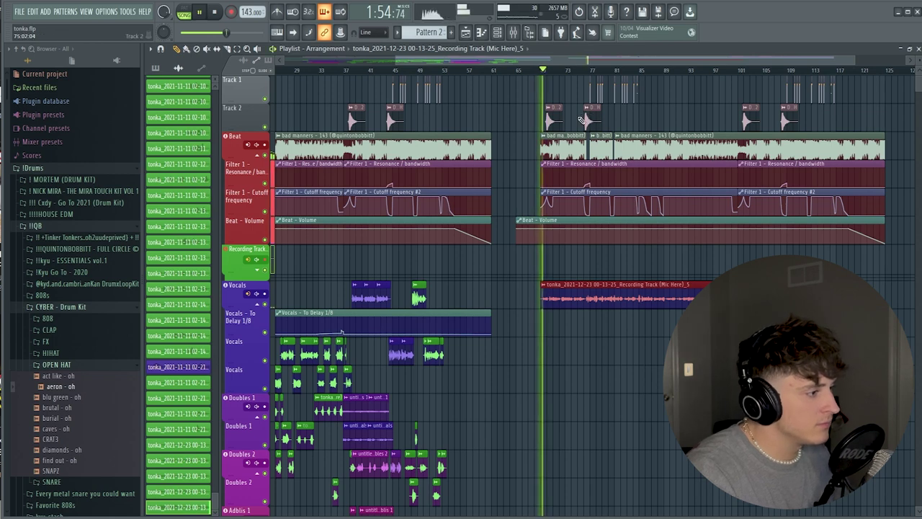
pyautogui.scroll(2, 564, 74)
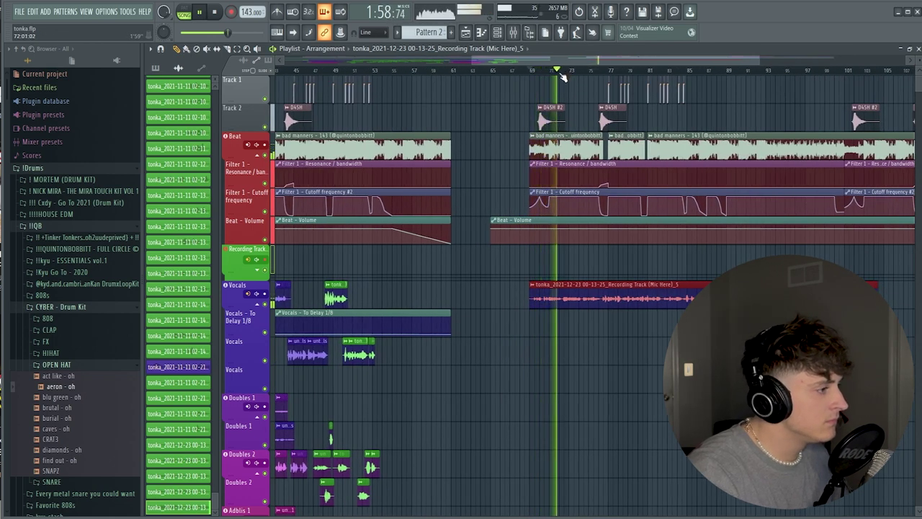
pyautogui.scroll(-1, 564, 76)
pyautogui.scroll(-3, 564, 75)
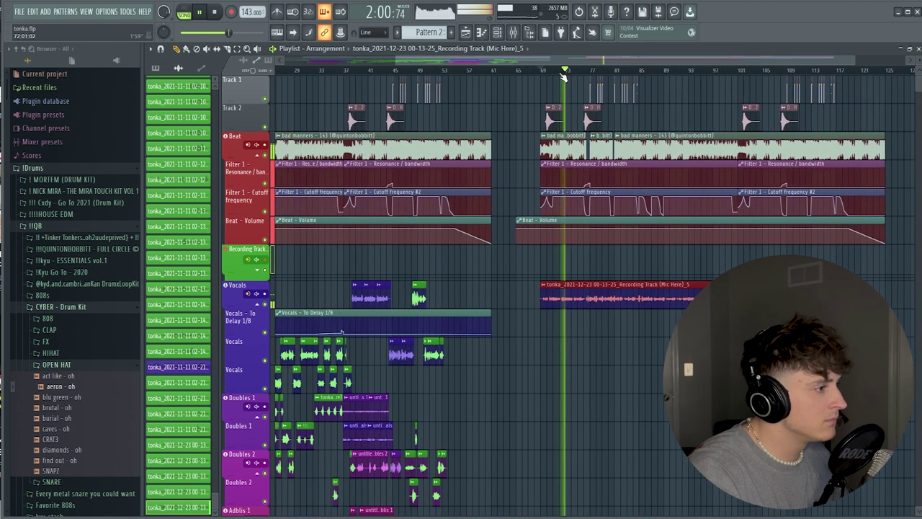
pyautogui.press('space')
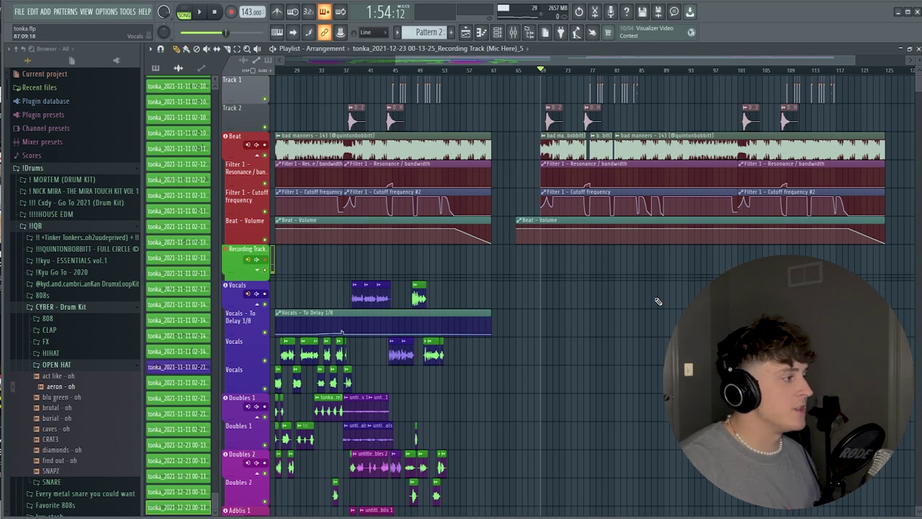
# - Bring up the Playlist's View settings for Show controls on audio tracks under Track headers
pyautogui.click(151, 48)
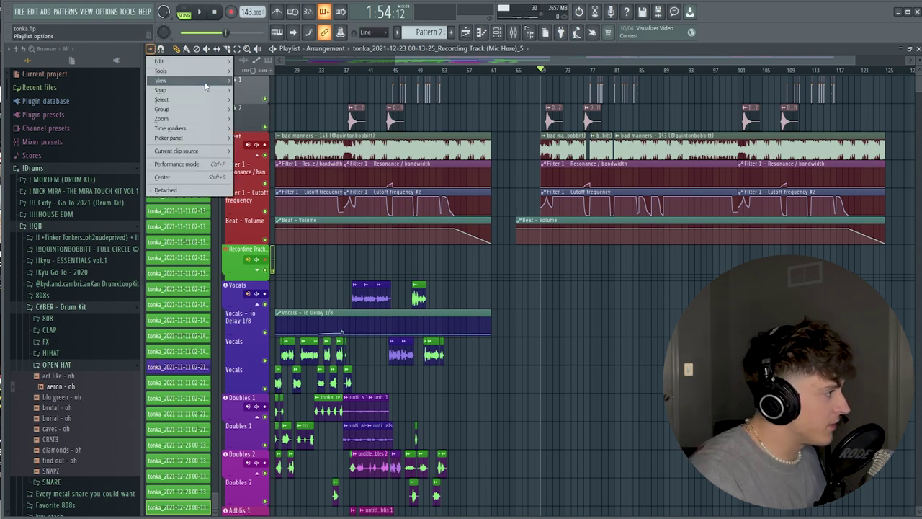
pyautogui.moveTo(207, 85)
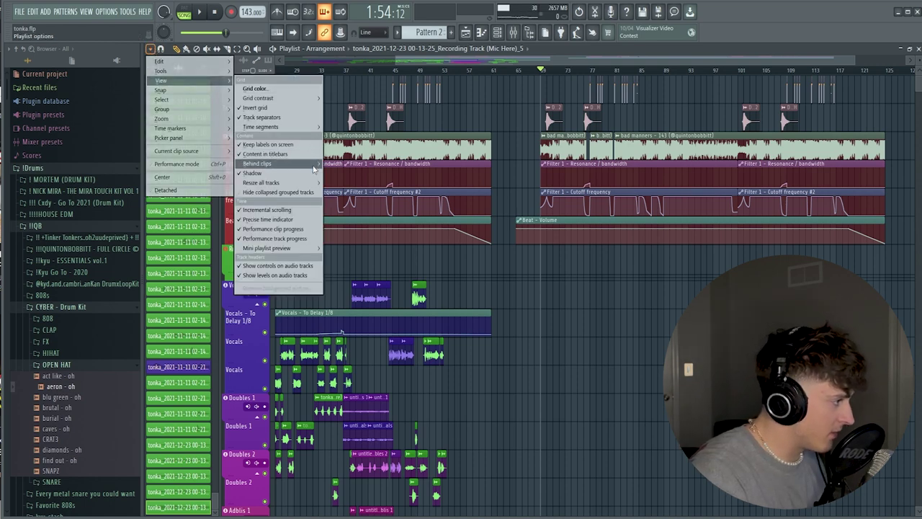